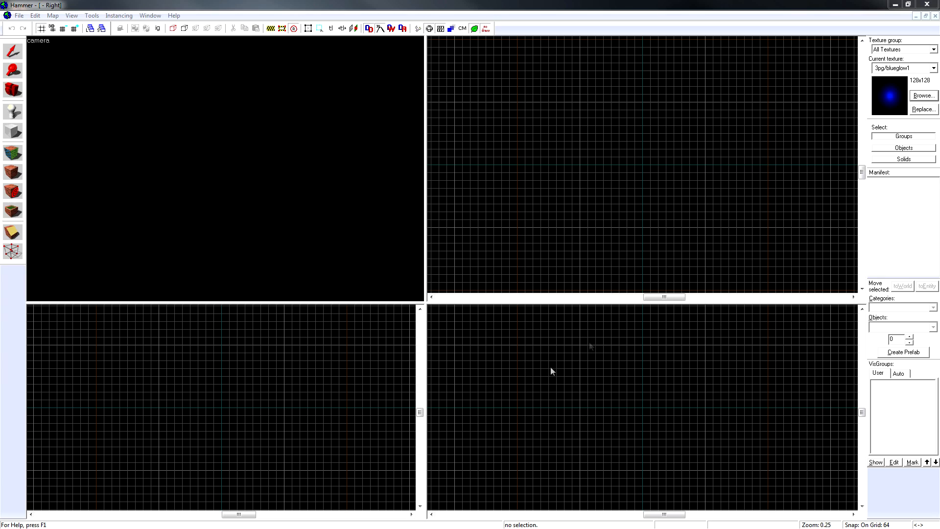
Create a 1024 × 1024 × 64 floor block centred on the origin, textured with brick/brickwall001
{"action": "left_click", "coordinate": [930, 97]}
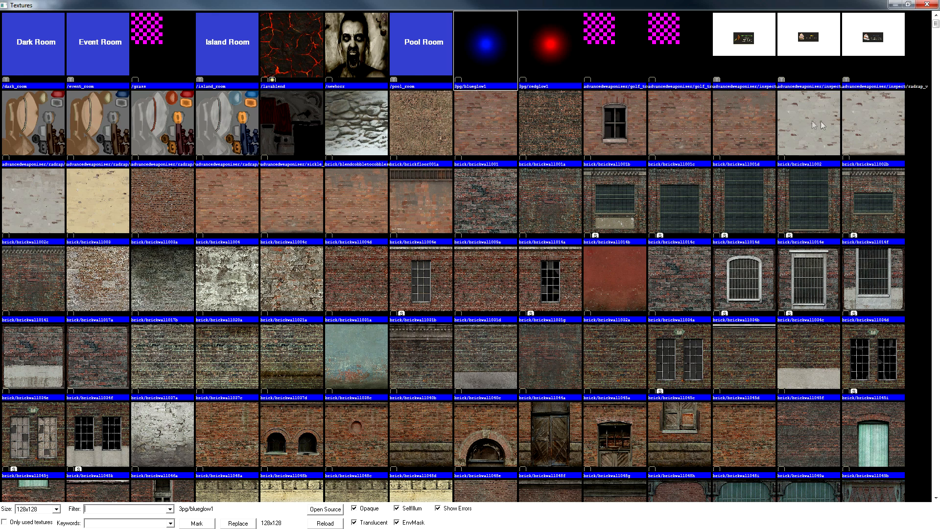
{"action": "double_click", "coordinate": [488, 128]}
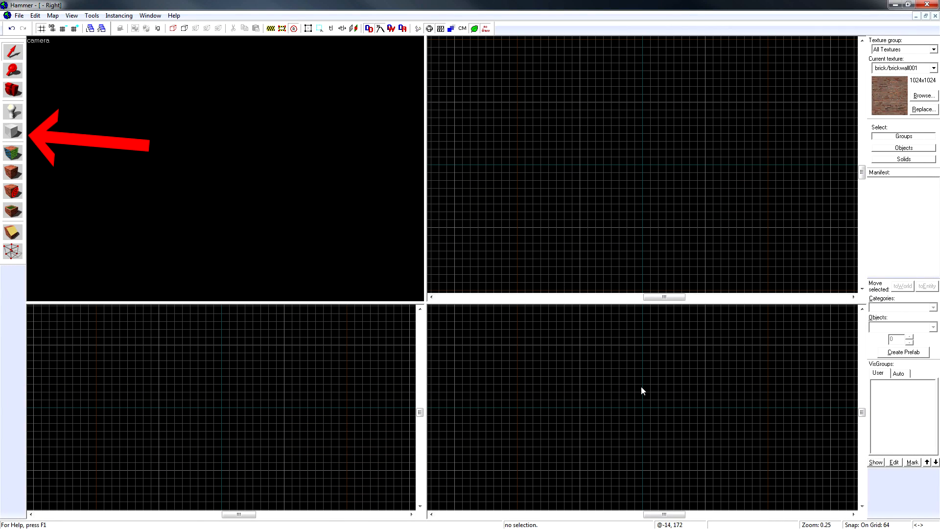
{"action": "left_click", "coordinate": [15, 131]}
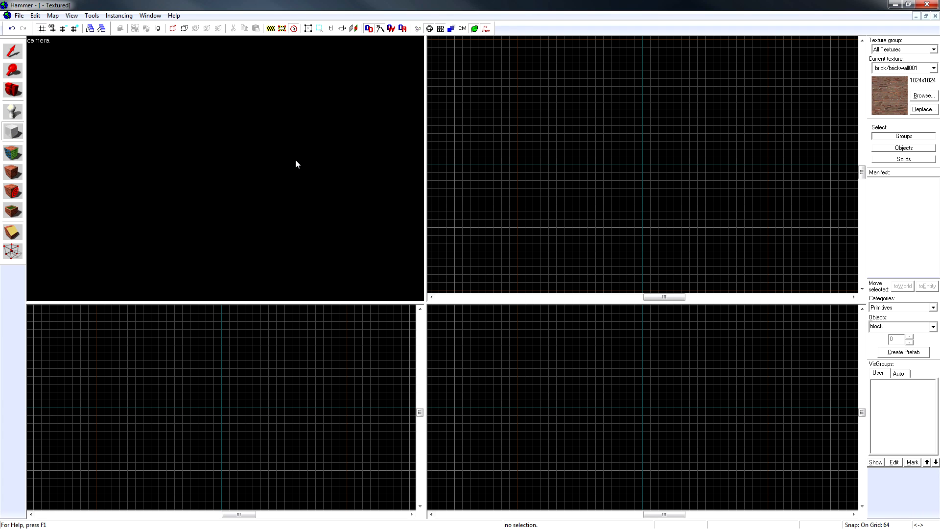
{"action": "left_click_drag", "start_coordinate": [584, 101], "coordinate": [704, 226]}
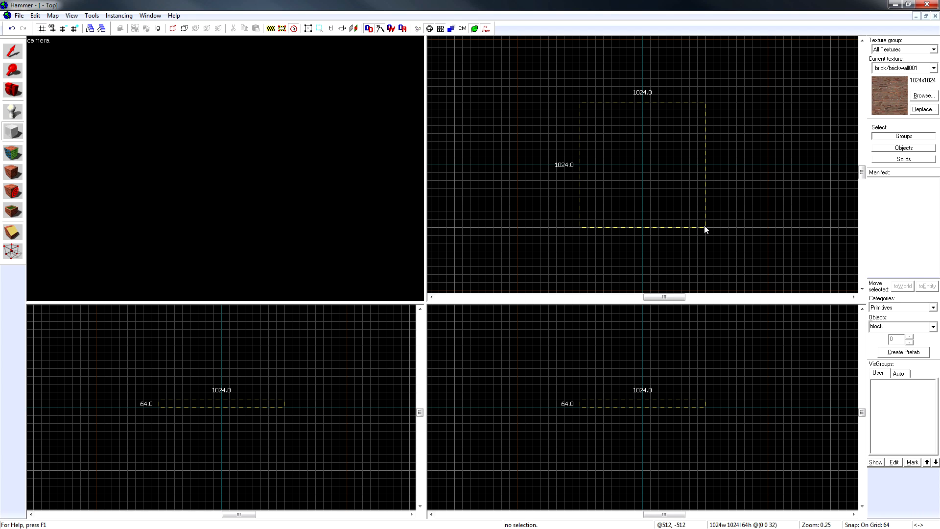
{"action": "left_click_drag", "start_coordinate": [704, 226], "coordinate": [705, 227]}
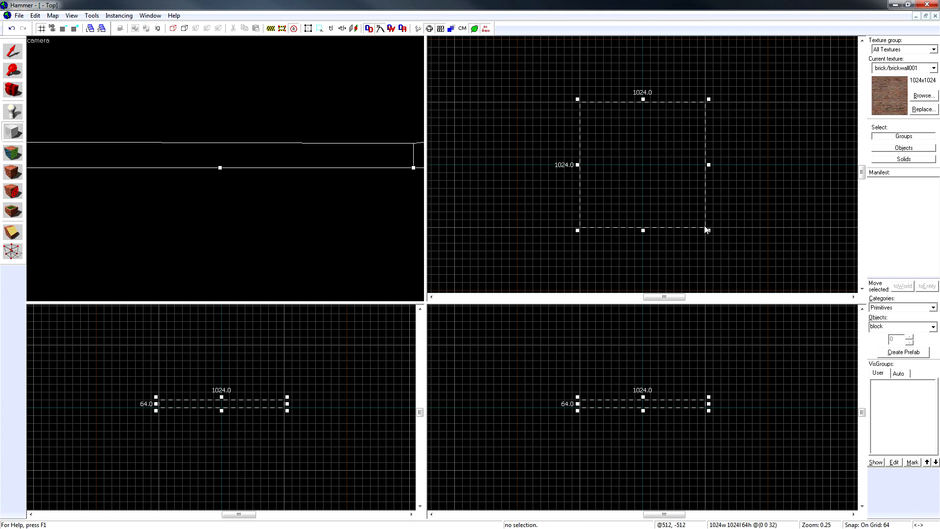
{"action": "key", "text": "Return"}
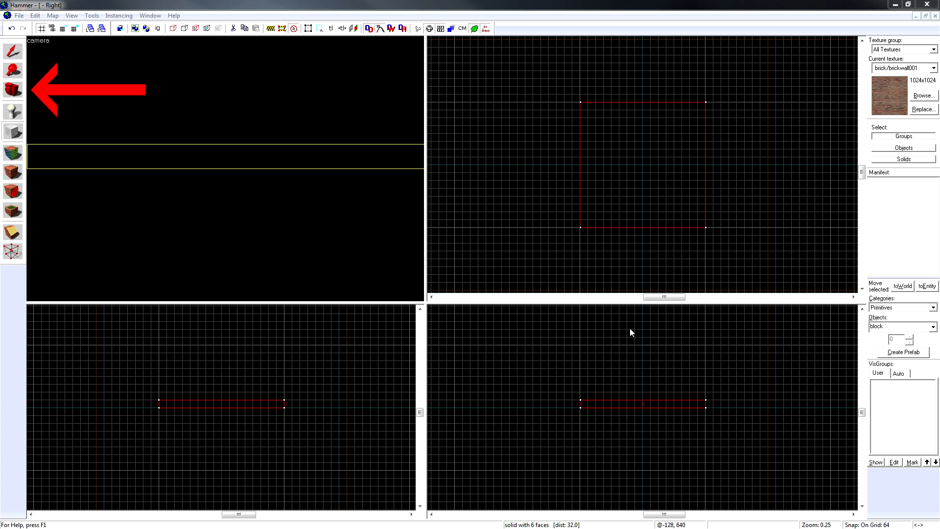
Copy the floor block 512 units straight up to form the room's ceiling
{"action": "left_click", "coordinate": [18, 88]}
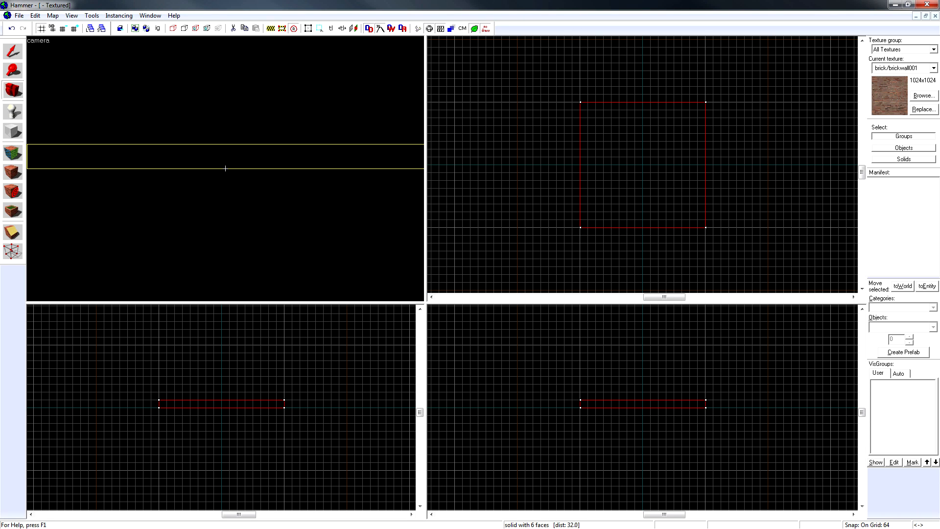
{"action": "left_click_drag", "start_coordinate": [226, 168], "coordinate": [225, 168]}
{"action": "key", "text": "s"}
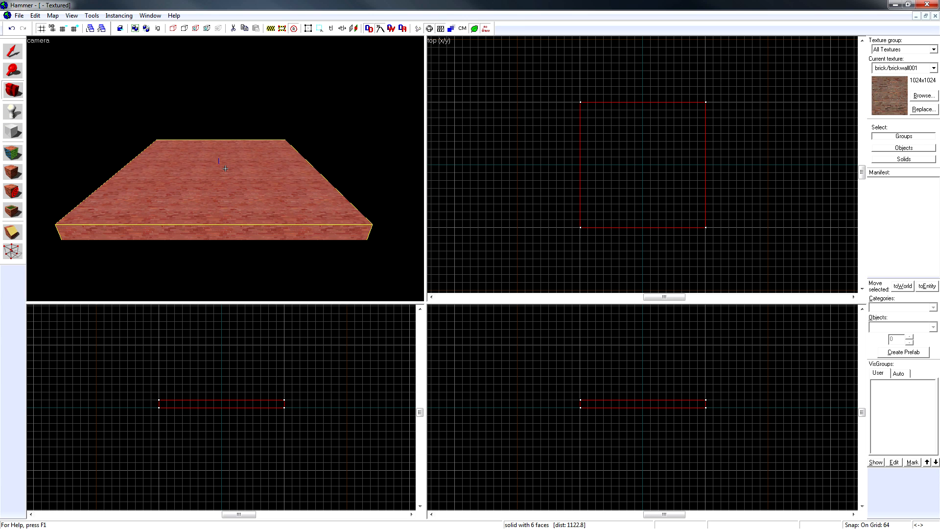
{"action": "key", "text": "shift+b"}
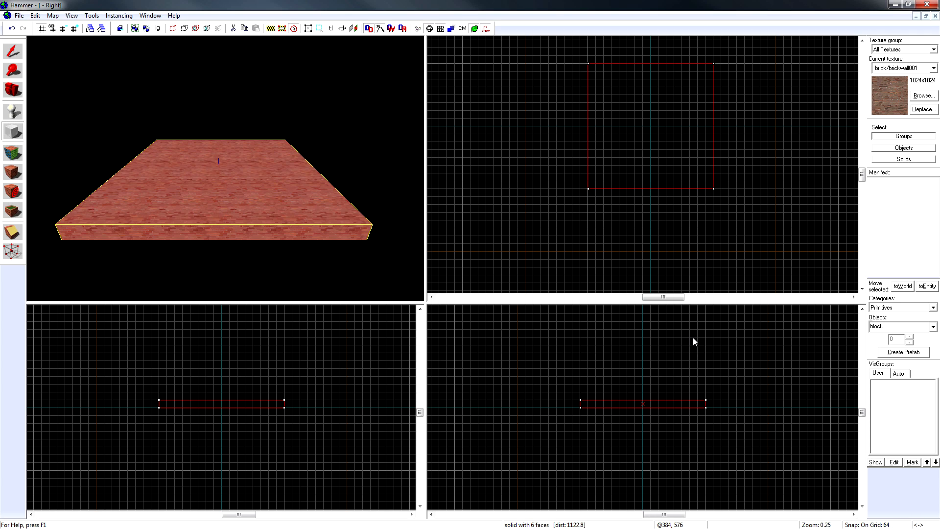
{"action": "left_click", "coordinate": [14, 51]}
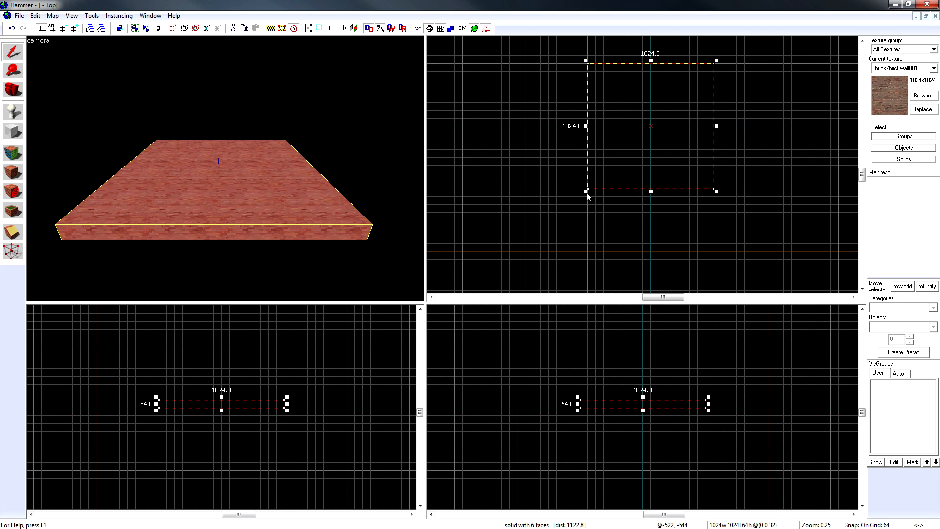
{"action": "mouse_move", "coordinate": [585, 193]}
{"action": "left_mouse_down"}
{"action": "mouse_move", "coordinate": [552, 250]}
{"action": "mouse_move", "coordinate": [594, 212]}
{"action": "mouse_move", "coordinate": [587, 192]}
{"action": "left_mouse_up"}
{"action": "mouse_move", "coordinate": [642, 395]}
{"action": "left_mouse_down"}
{"action": "mouse_move", "coordinate": [633, 346]}
{"action": "mouse_move", "coordinate": [640, 397]}
{"action": "left_mouse_up"}
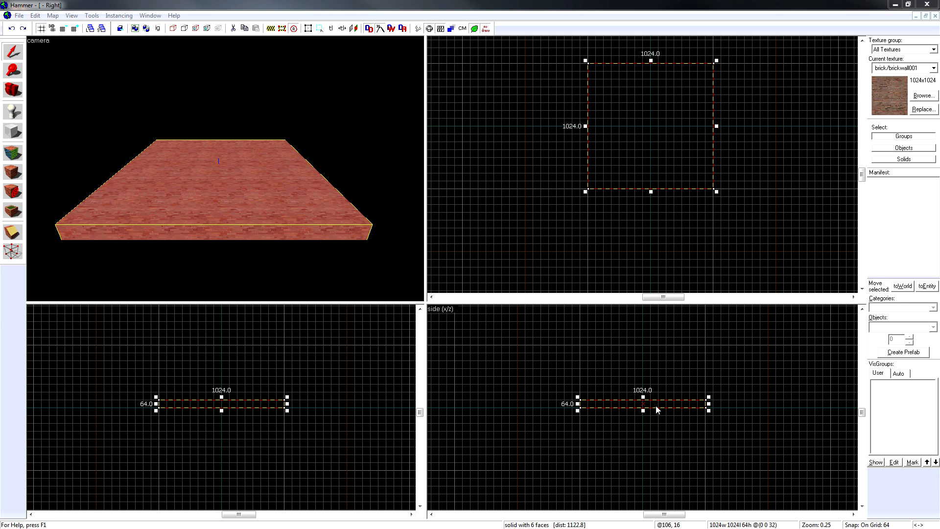
{"action": "left_click_drag", "start_coordinate": [656, 406], "coordinate": [657, 346]}
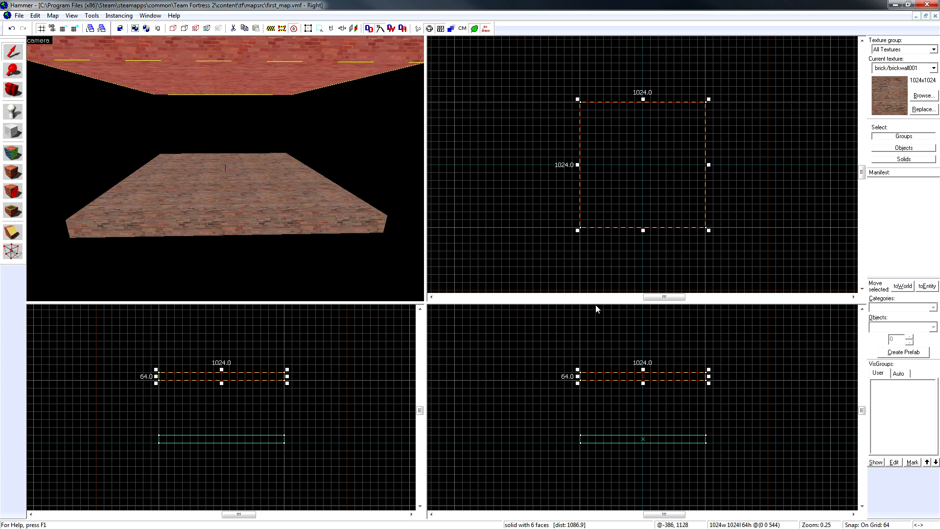
Create a 64 × 1024 × 64 block along the outside of the ceiling's positive X edge
{"action": "left_click", "coordinate": [8, 136]}
{"action": "left_click_drag", "start_coordinate": [705, 103], "coordinate": [714, 236]}
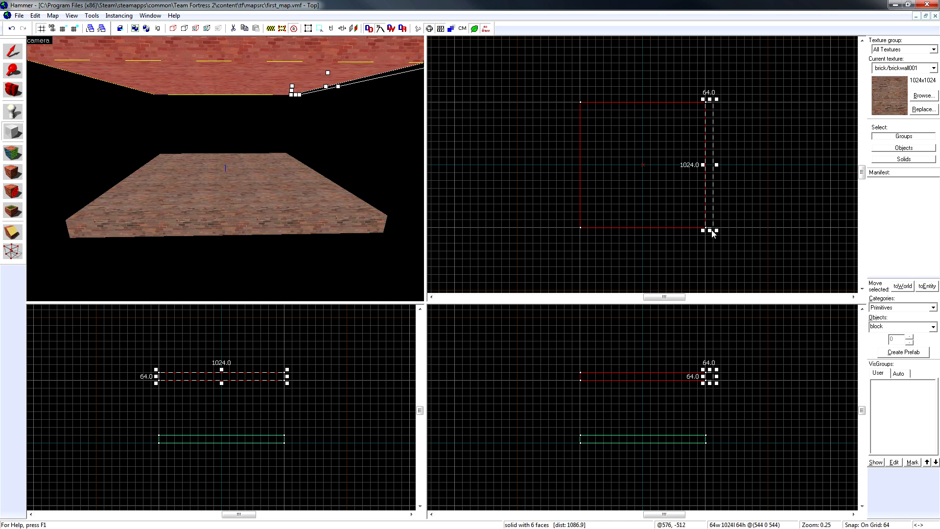
{"action": "key", "text": "Return"}
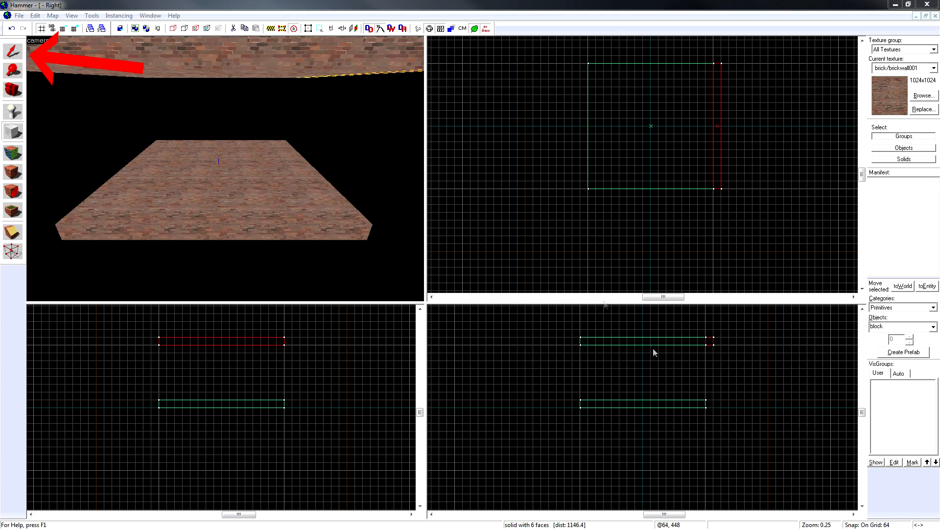
Stretch the edge block down to the floor's underside, 576 units tall, and copy the resulting wall to the opposite X edge
{"action": "left_click", "coordinate": [12, 50]}
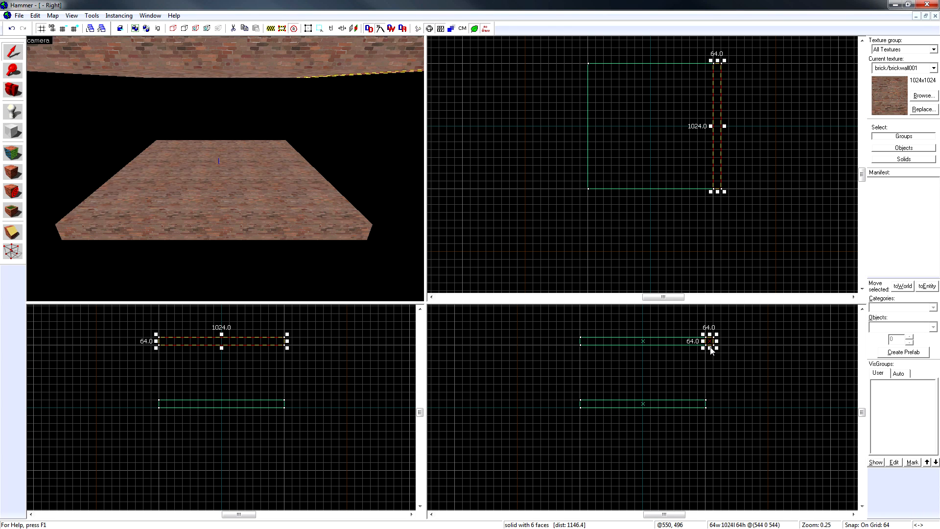
{"action": "left_click_drag", "start_coordinate": [710, 347], "coordinate": [712, 401]}
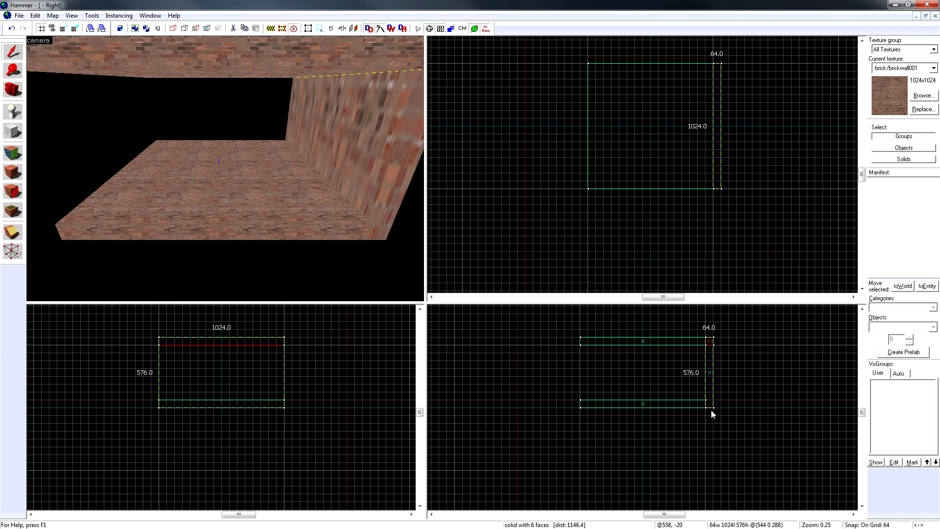
{"action": "key", "text": "Return"}
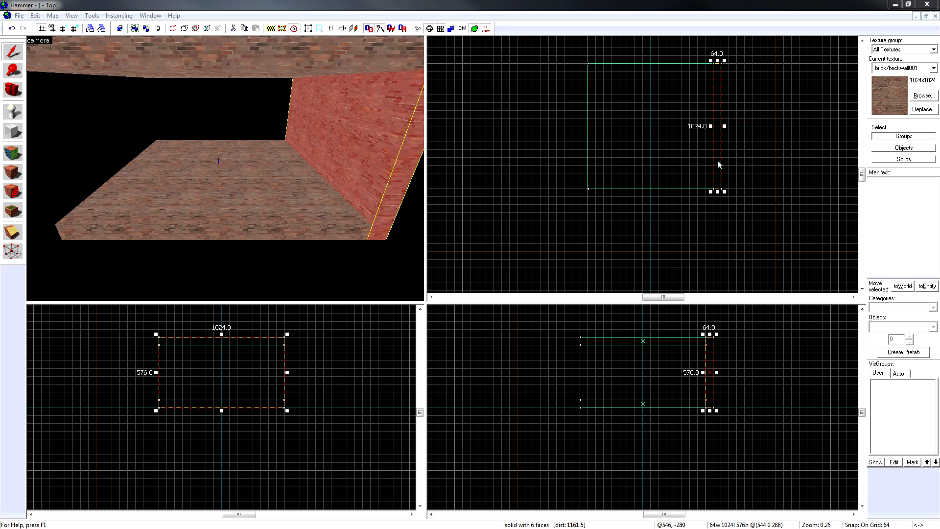
{"action": "left_click_drag", "start_coordinate": [714, 161], "coordinate": [587, 163]}
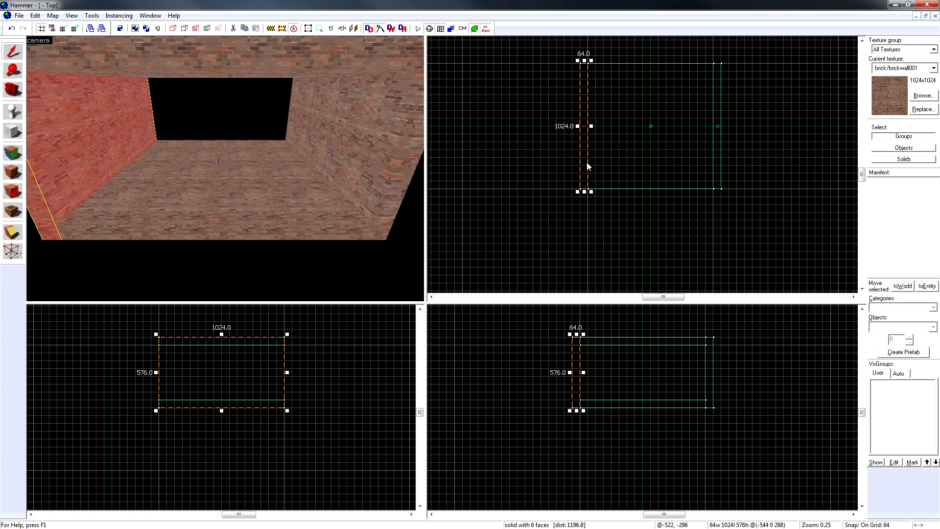
Create a 1152 × 64 × 576 back wall spanning both side walls and copy it to the open front to close the room
{"action": "left_click", "coordinate": [14, 131]}
{"action": "left_click_drag", "start_coordinate": [581, 57], "coordinate": [723, 66]}
{"action": "key", "text": "Return"}
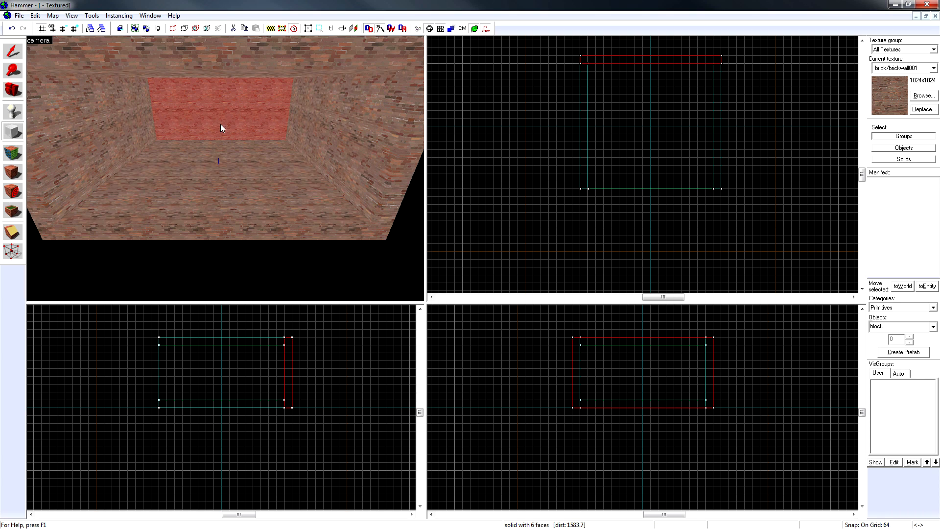
{"action": "left_click", "coordinate": [12, 50]}
{"action": "left_click_drag", "start_coordinate": [674, 61], "coordinate": [673, 191]}
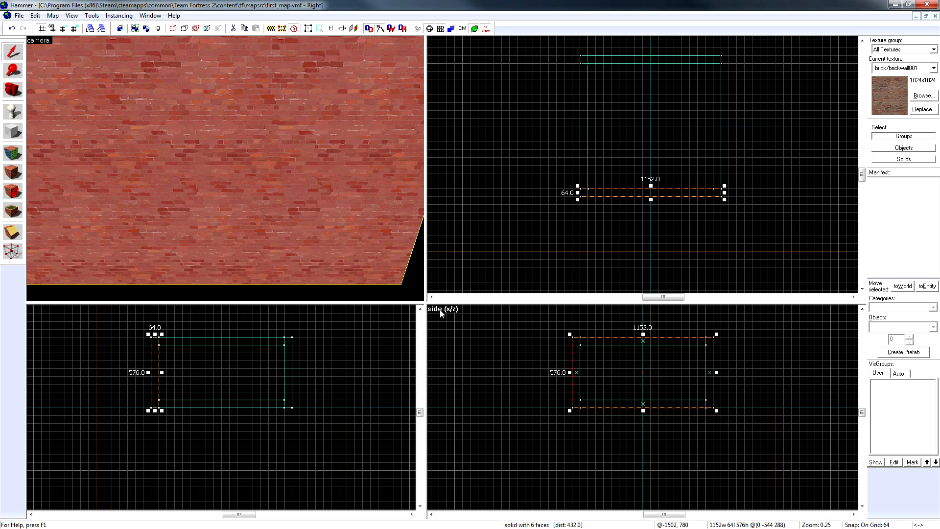
Save the map as first_map in the mapsrc folder
{"action": "left_click", "coordinate": [21, 16]}
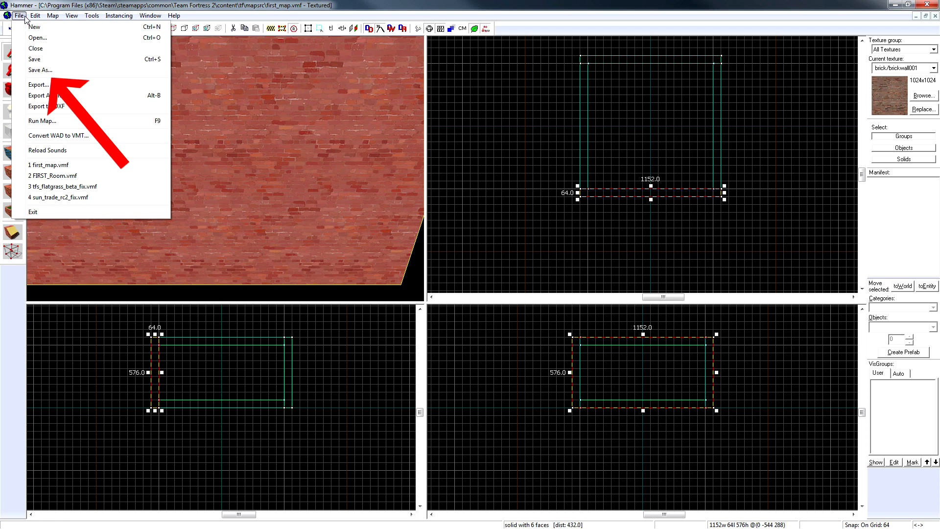
{"action": "left_click", "coordinate": [46, 70]}
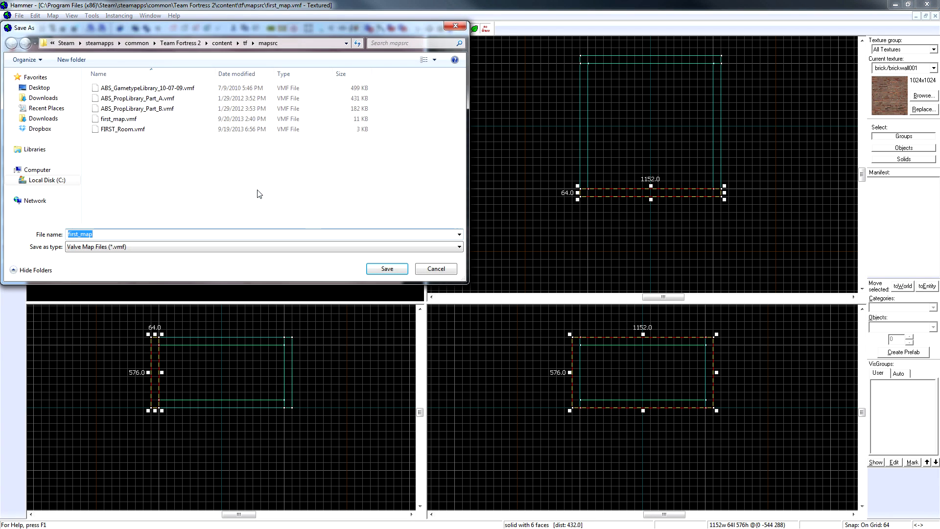
{"action": "left_click", "coordinate": [386, 269]}
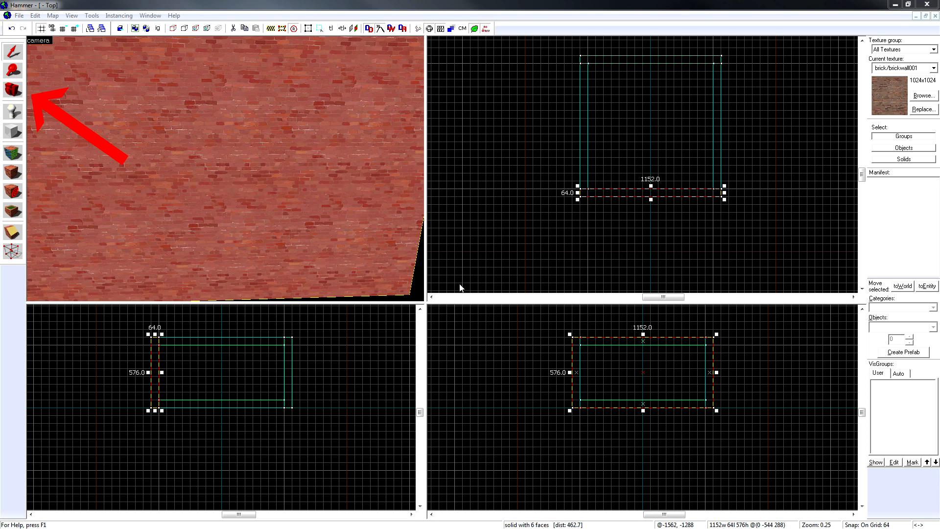
Move the 3D camera through the front wall to examine the inside of the closed room
{"action": "left_click", "coordinate": [9, 89]}
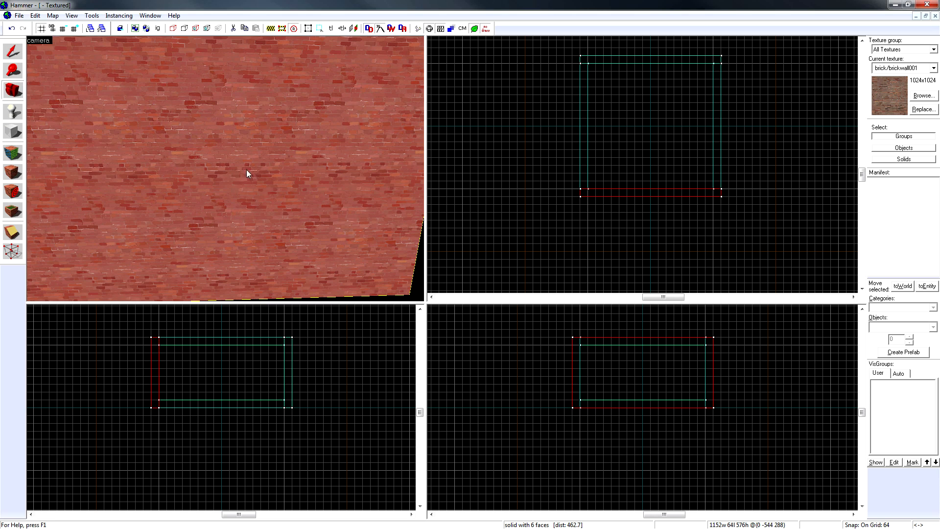
{"action": "left_click_drag", "start_coordinate": [248, 175], "coordinate": [225, 169]}
{"action": "key", "text": "w"}
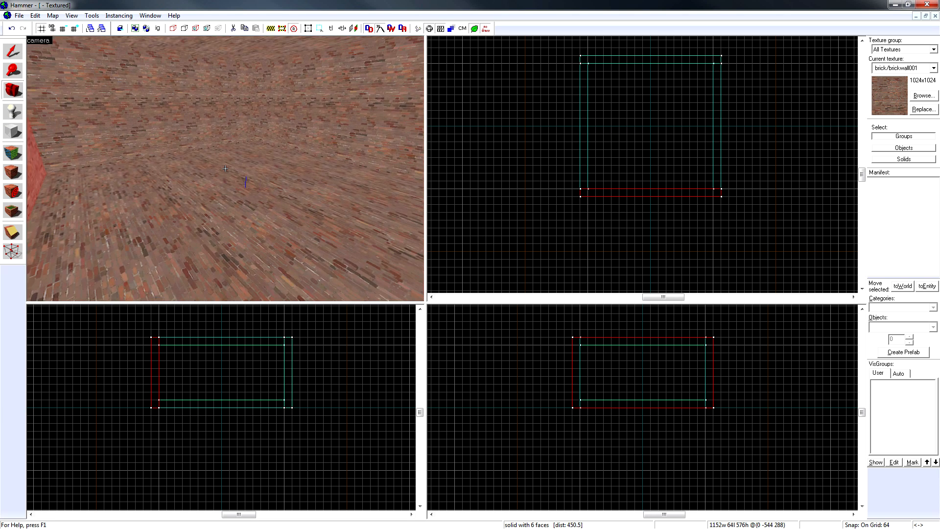